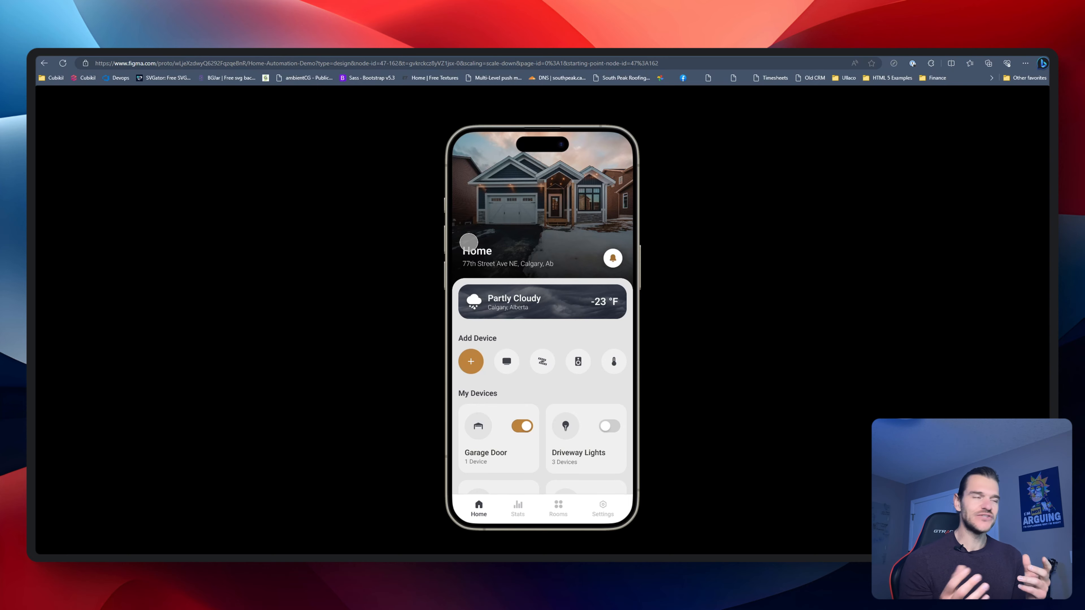
Preview the prototype's navigation between the Home screen and the Living Room screen, going back and forth
{"action": "left_click", "coordinate": [506, 361]}
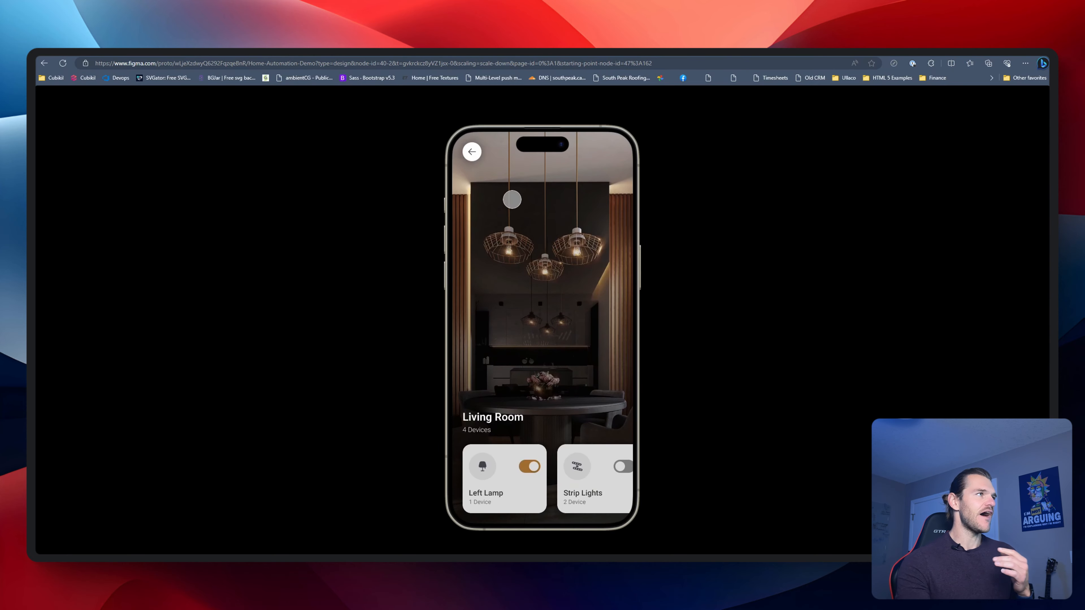
{"action": "left_click", "coordinate": [474, 154]}
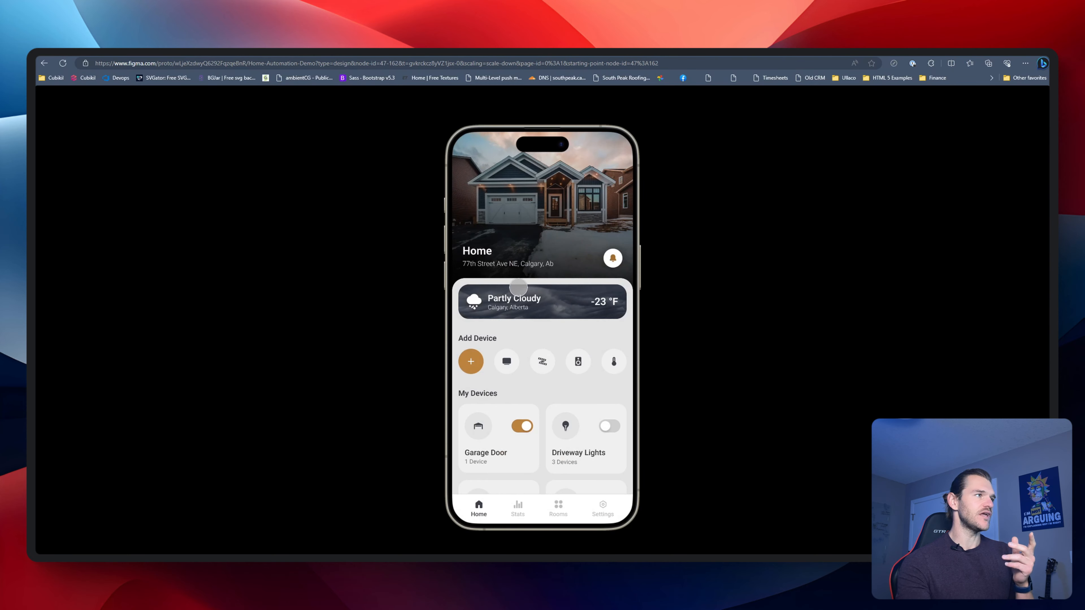
{"action": "left_click", "coordinate": [511, 365]}
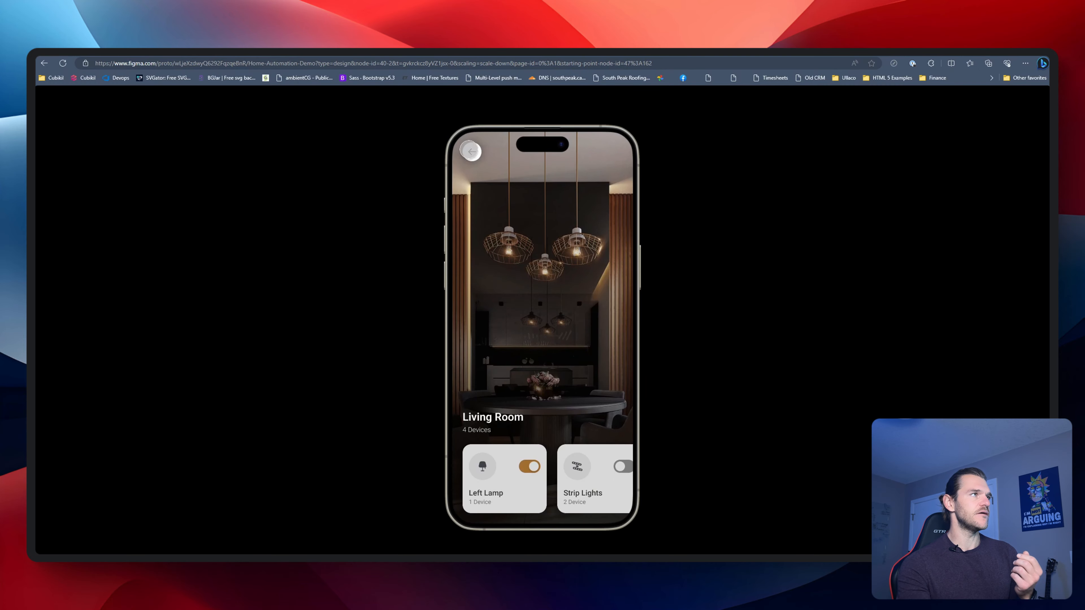
{"action": "left_click", "coordinate": [472, 151]}
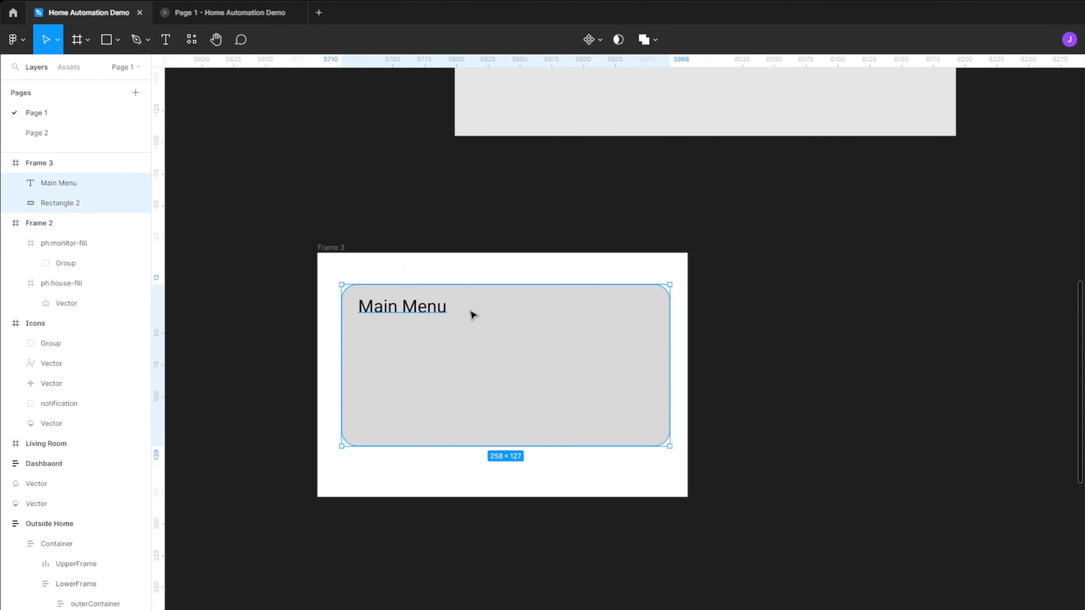
{"action": "key", "text": "ctrl+b"}
{"action": "key", "text": "ctrl+d"}
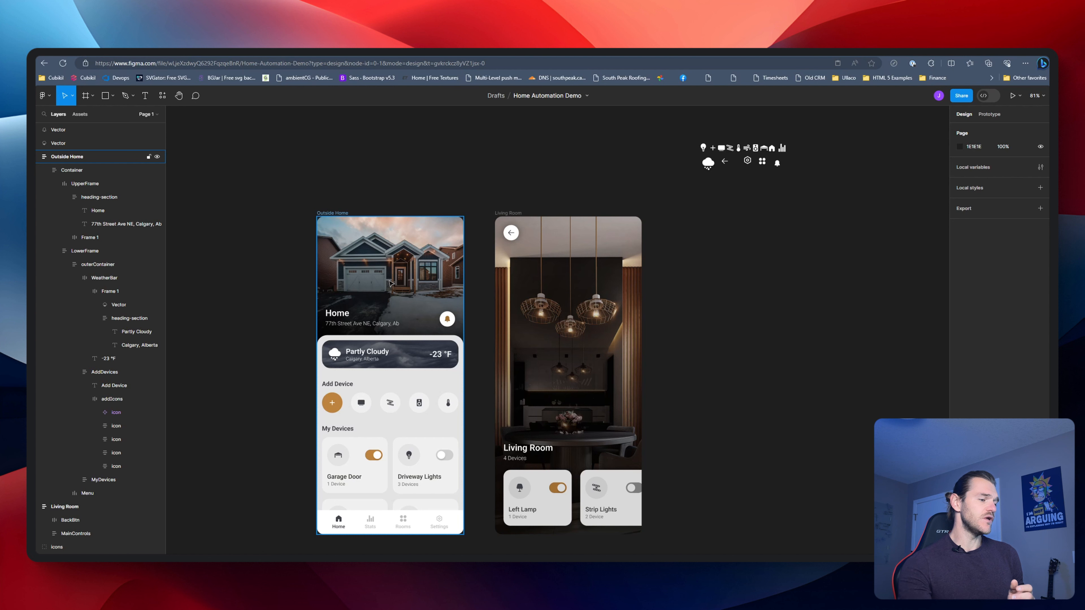
{"action": "left_click", "coordinate": [429, 195]}
{"action": "left_click", "coordinate": [93, 96]}
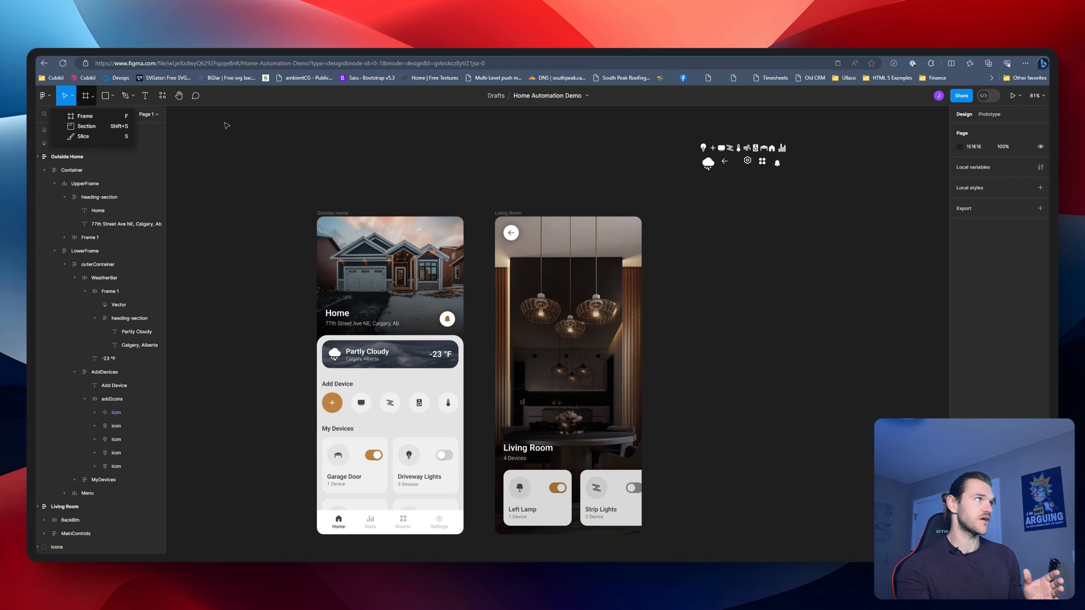
{"action": "left_click", "coordinate": [511, 161]}
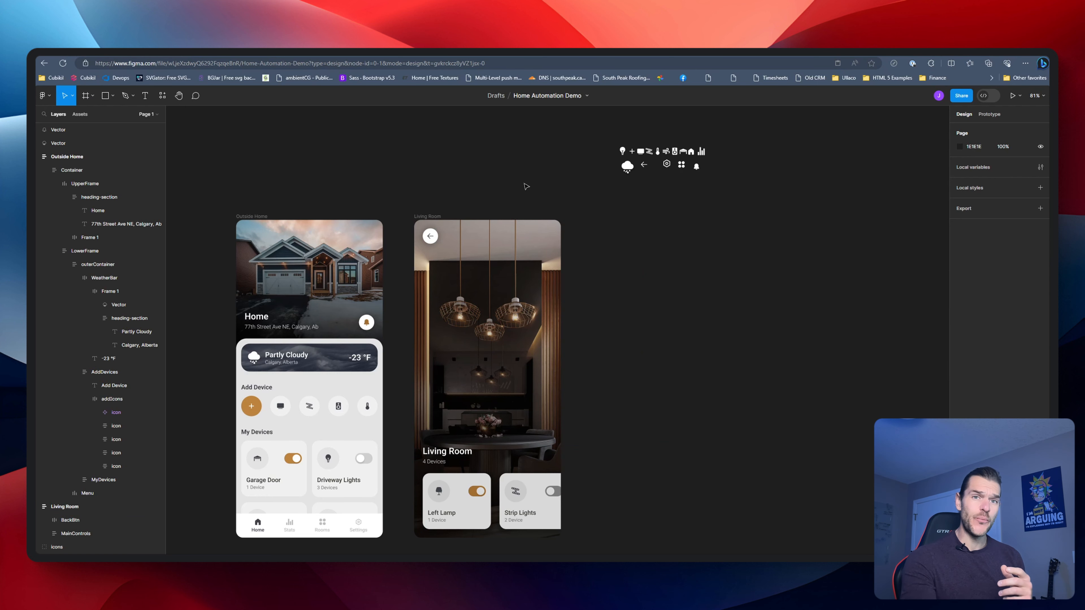
{"action": "scroll", "coordinate": [570, 186], "scroll_direction": "right", "scroll_amount": 3}
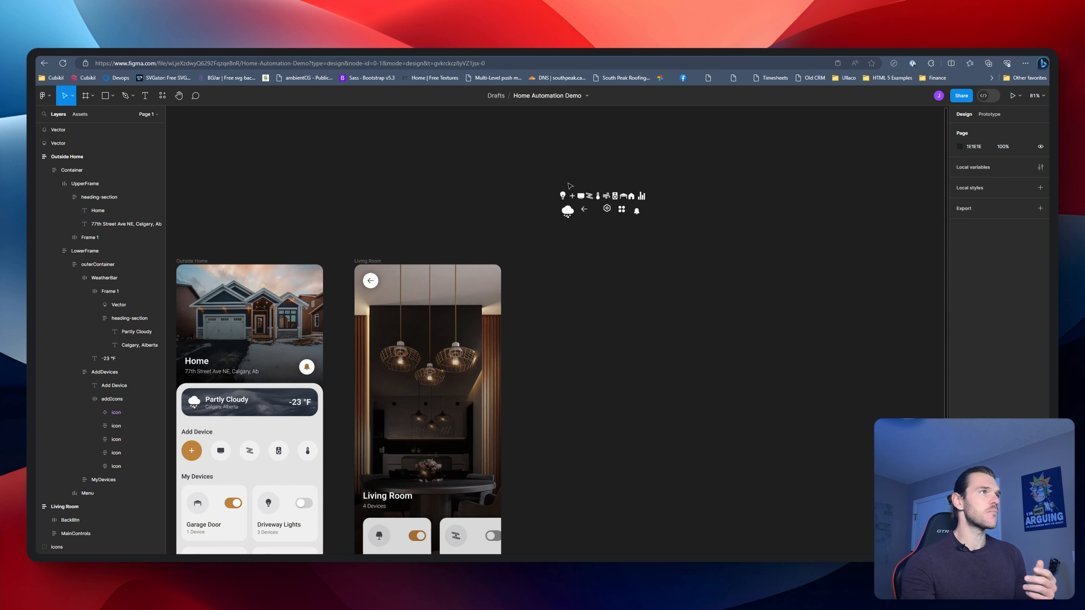
{"action": "left_click_drag", "start_coordinate": [549, 177], "coordinate": [649, 221]}
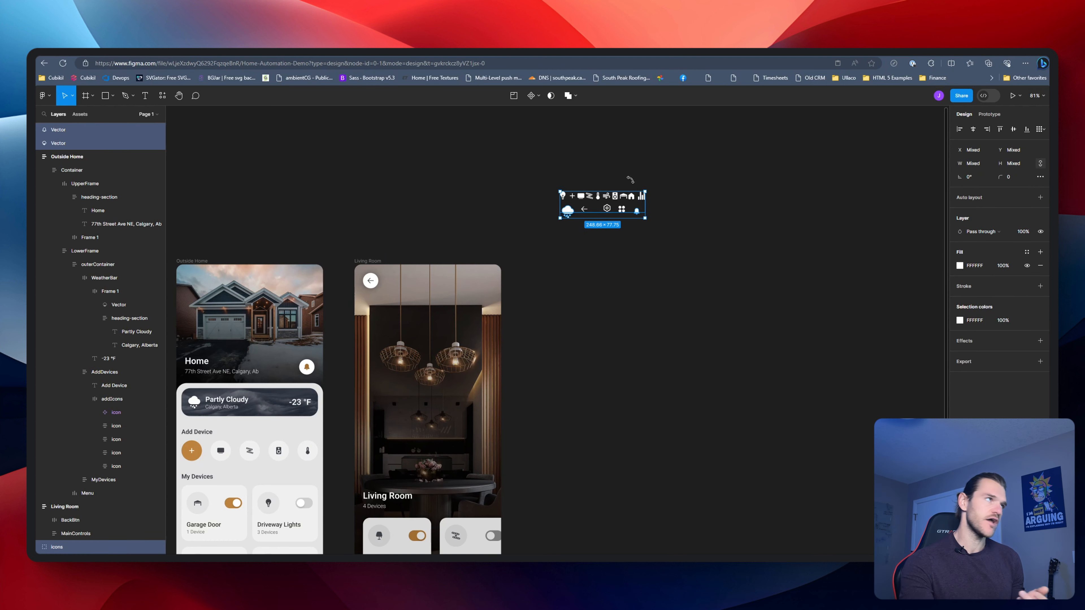
{"action": "left_click", "coordinate": [487, 177]}
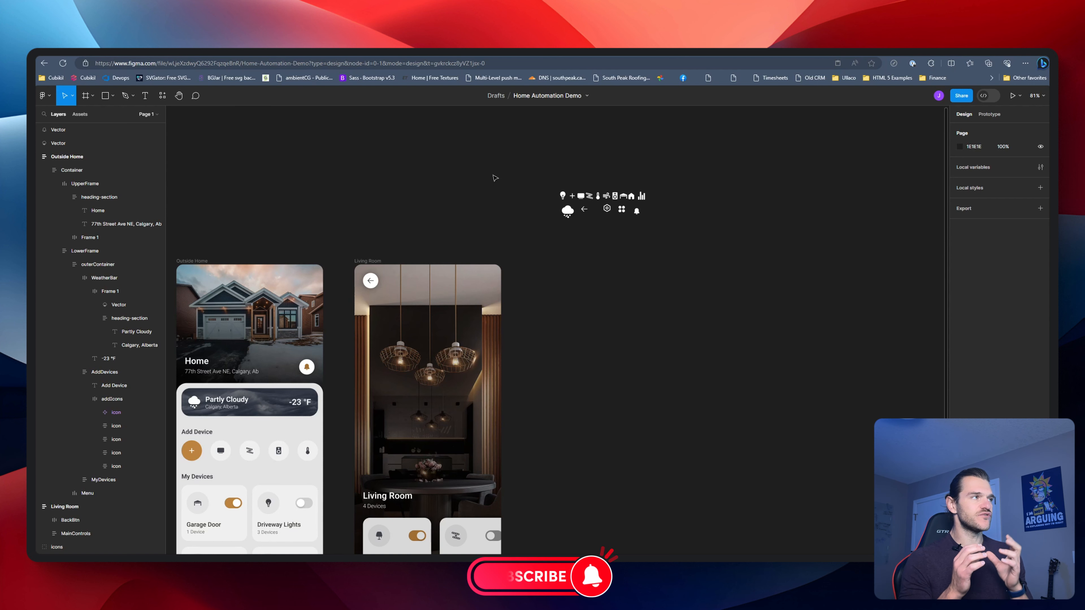
Add an iPhone 14 & 15 Pro Max frame and place it to the right of the finished Living Room screen
{"action": "scroll", "coordinate": [495, 173], "scroll_direction": "right", "scroll_amount": 3}
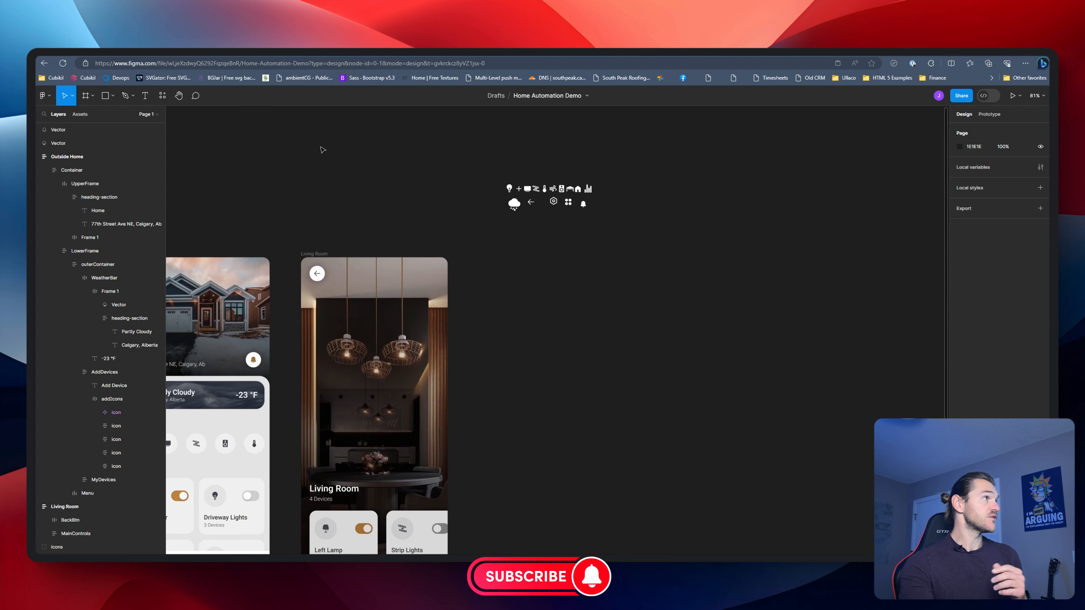
{"action": "left_click", "coordinate": [85, 97]}
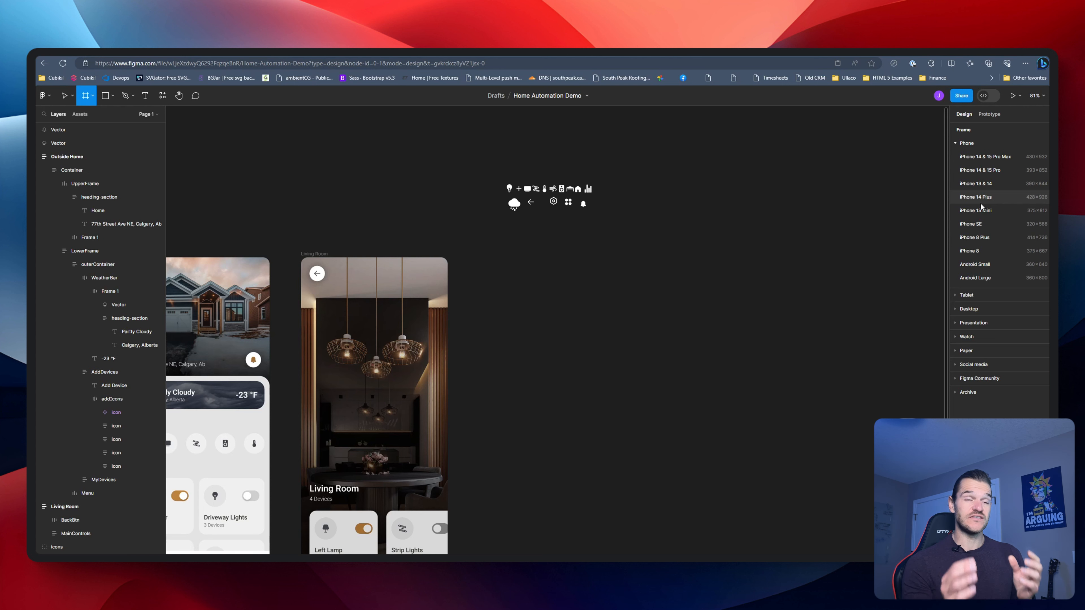
{"action": "left_click", "coordinate": [982, 157]}
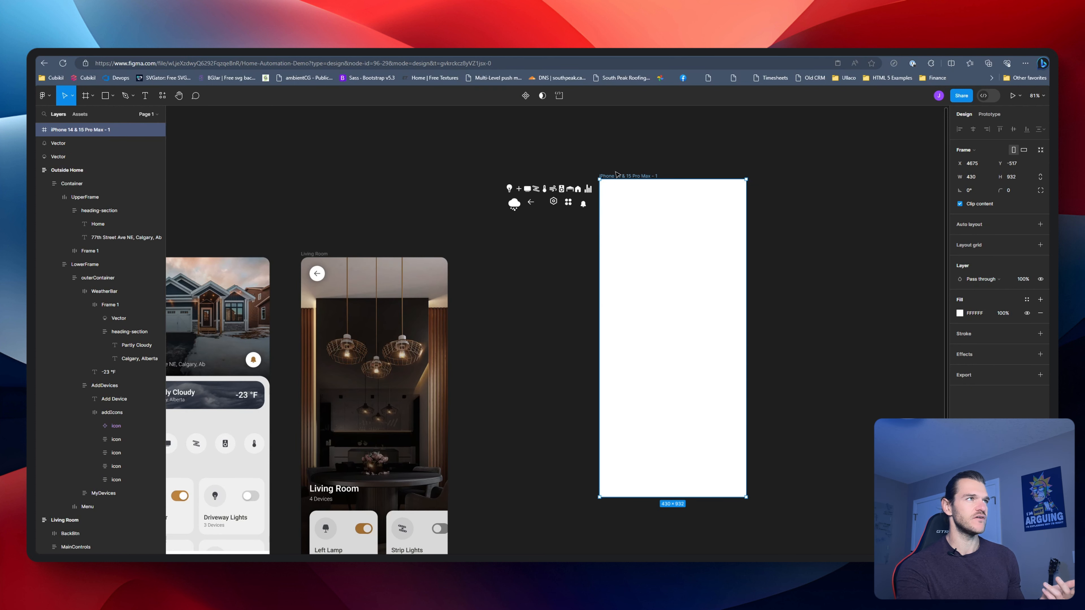
{"action": "left_click_drag", "start_coordinate": [619, 178], "coordinate": [537, 256]}
{"action": "left_click_drag", "start_coordinate": [768, 227], "coordinate": [676, 208]}
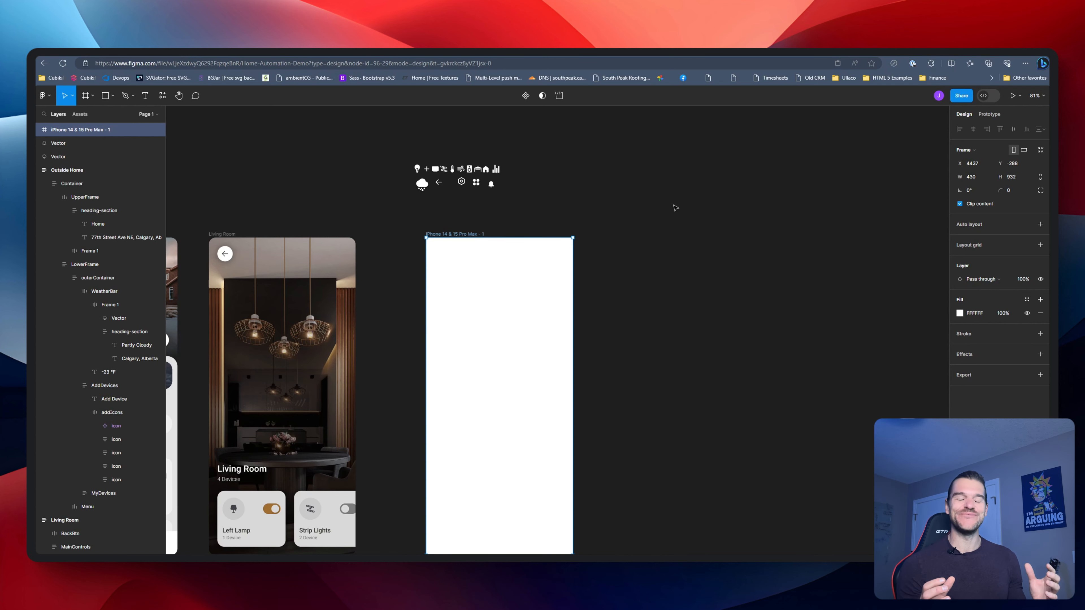
{"action": "left_click", "coordinate": [596, 217]}
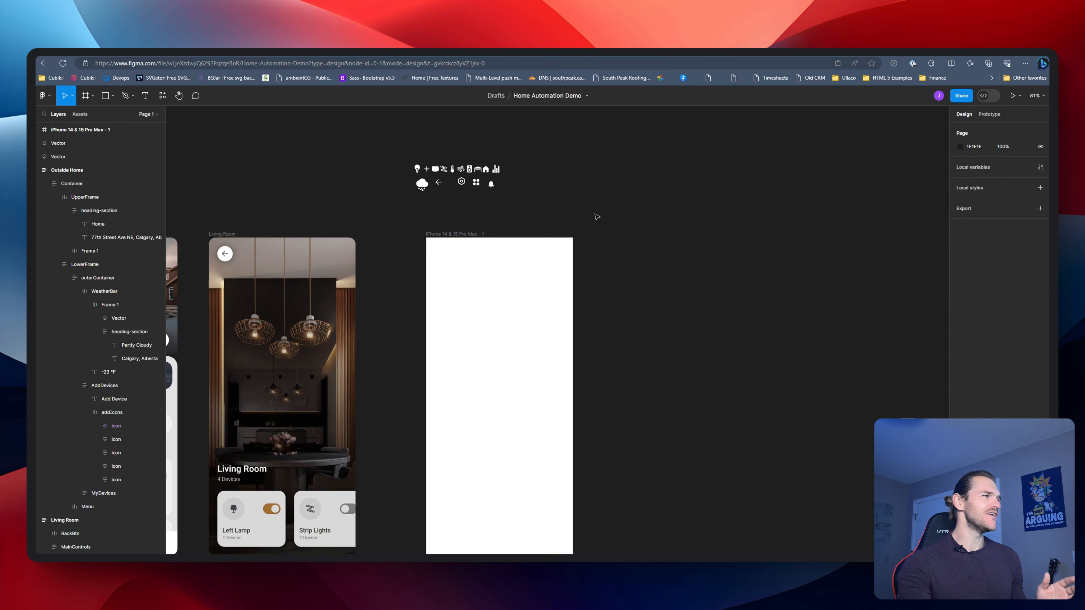
Duplicate the blank phone frame and place the copy to its right, level with the original
{"action": "scroll", "coordinate": [383, 238], "scroll_direction": "left", "scroll_amount": 5}
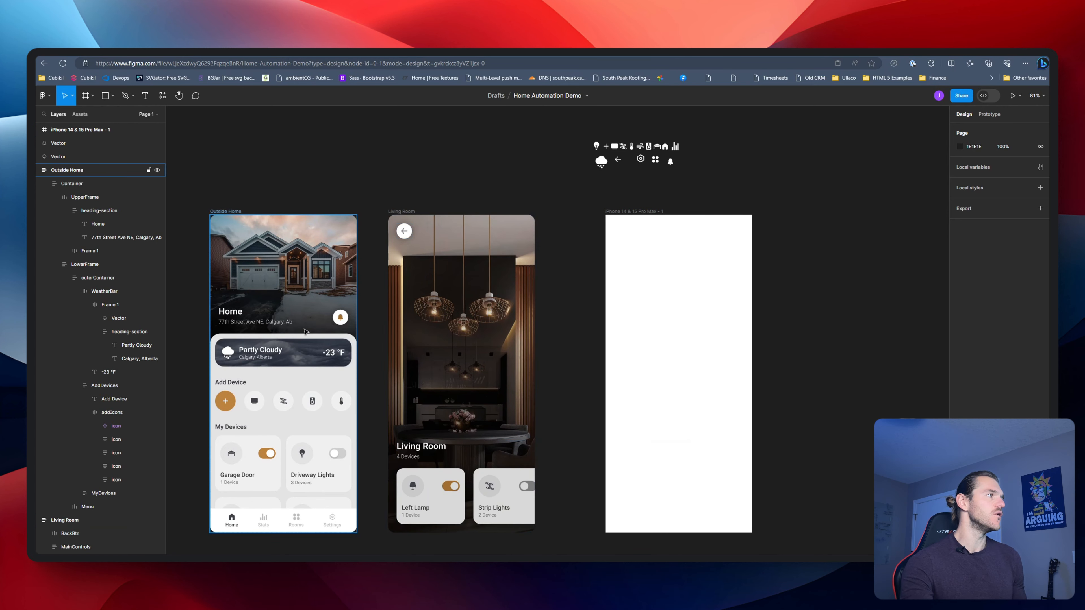
{"action": "left_click_drag", "start_coordinate": [741, 185], "coordinate": [547, 178]}
{"action": "left_click_drag", "start_coordinate": [437, 208], "coordinate": [607, 202]}
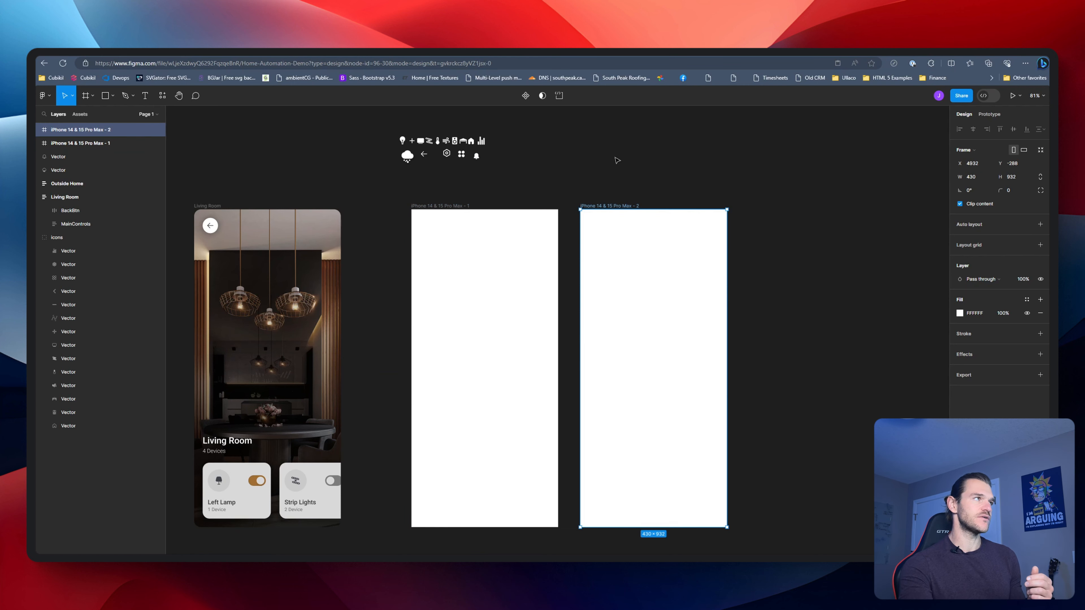
{"action": "left_click", "coordinate": [618, 162]}
Rename the first blank phone frame as Dashbaord and the second one as Living Room
{"action": "left_click", "coordinate": [448, 205]}
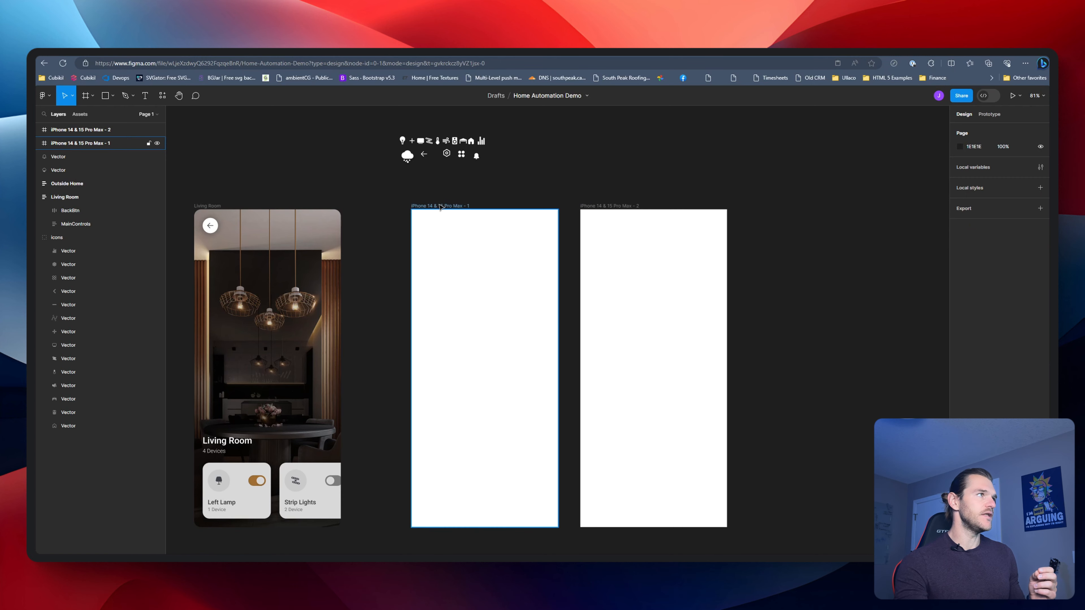
{"action": "type", "text": "Dashbaord"}
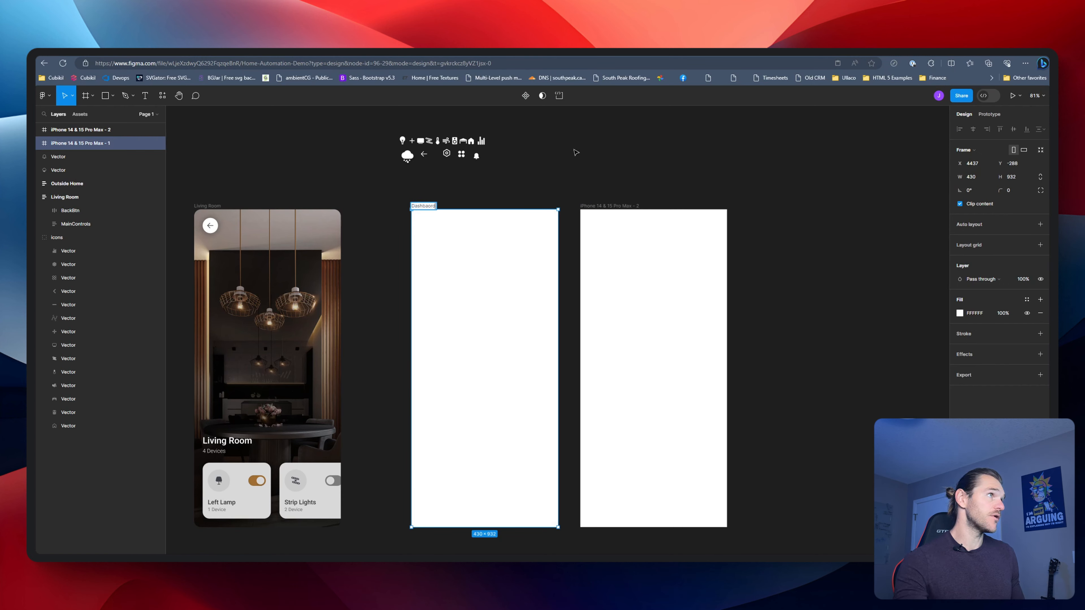
{"action": "key", "text": "Tab"}
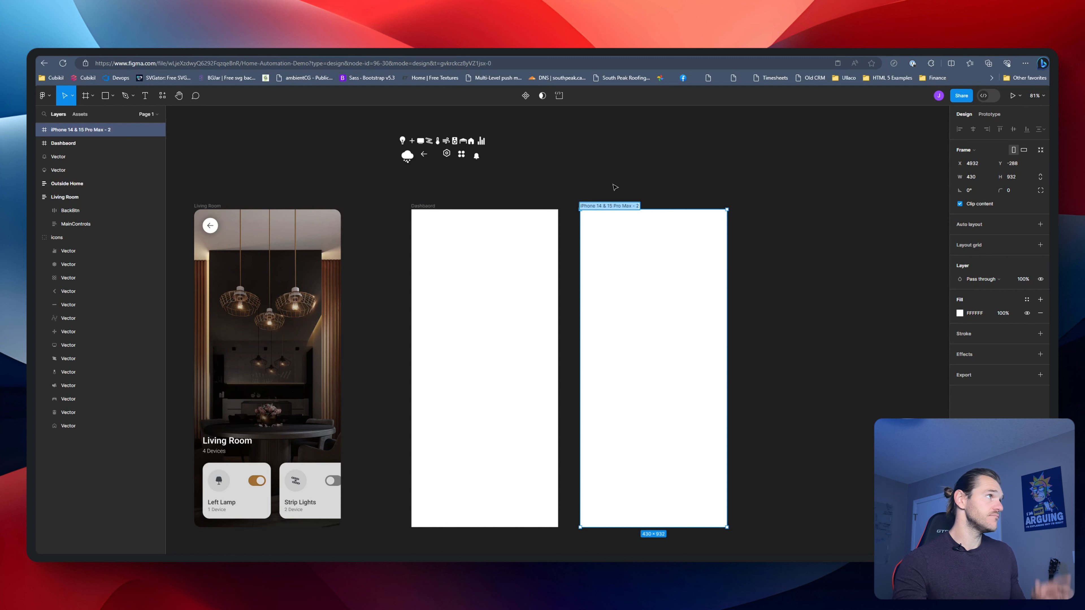
{"action": "key", "text": "BackSpace"}
{"action": "type", "text": "Li"}
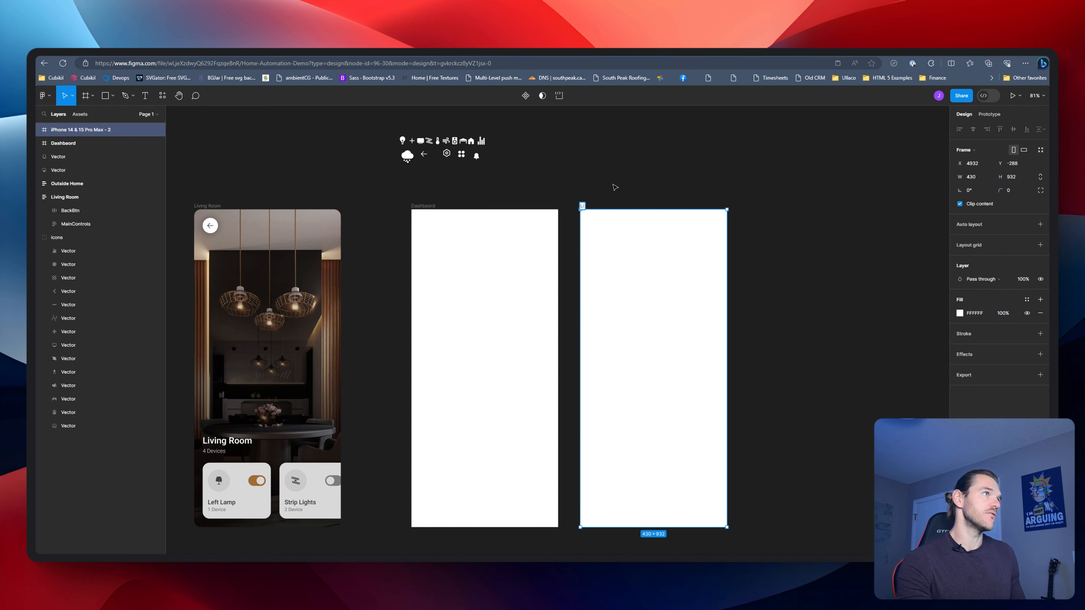
{"action": "type", "text": "ving Room"}
{"action": "key", "text": "Return"}
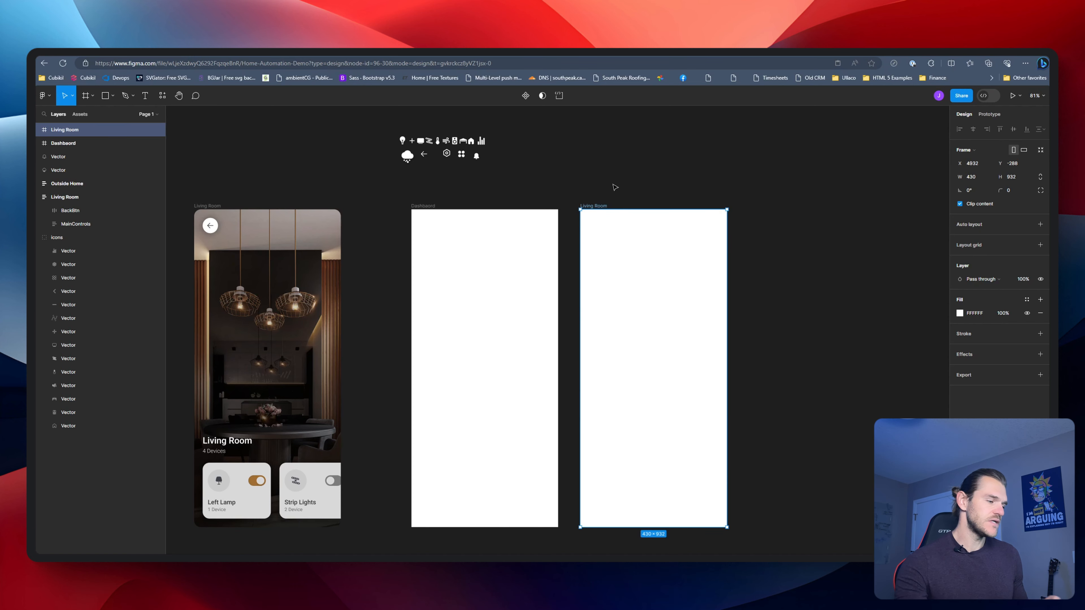
{"action": "left_click", "coordinate": [615, 192]}
Draw a rectangle about 294 by 262 in the upper part of the blank Dashbaord frame
{"action": "scroll", "coordinate": [599, 192], "scroll_direction": "right", "scroll_amount": 3}
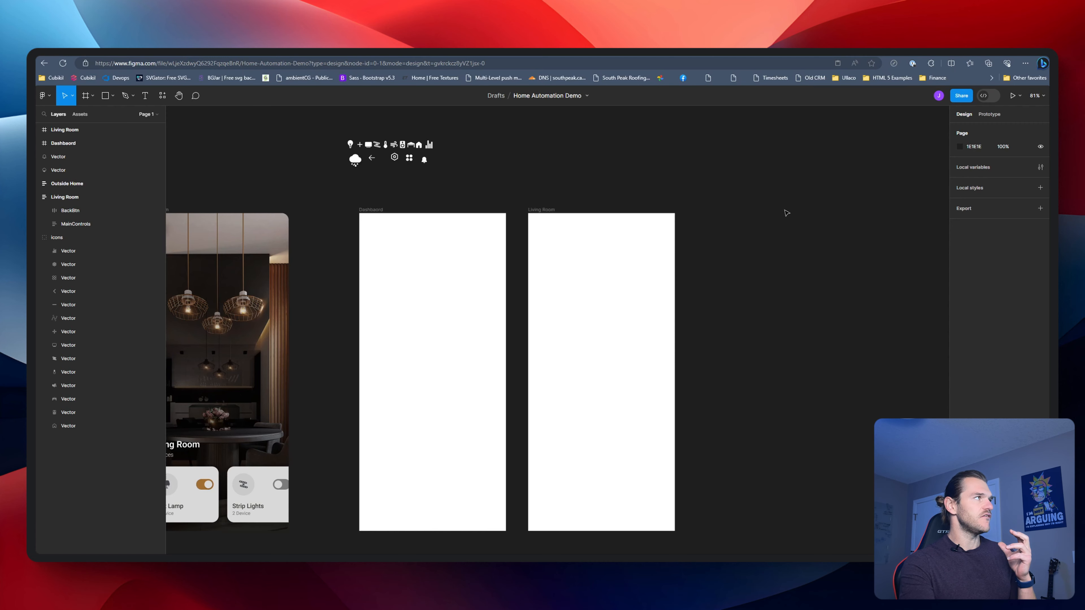
{"action": "key", "text": "r"}
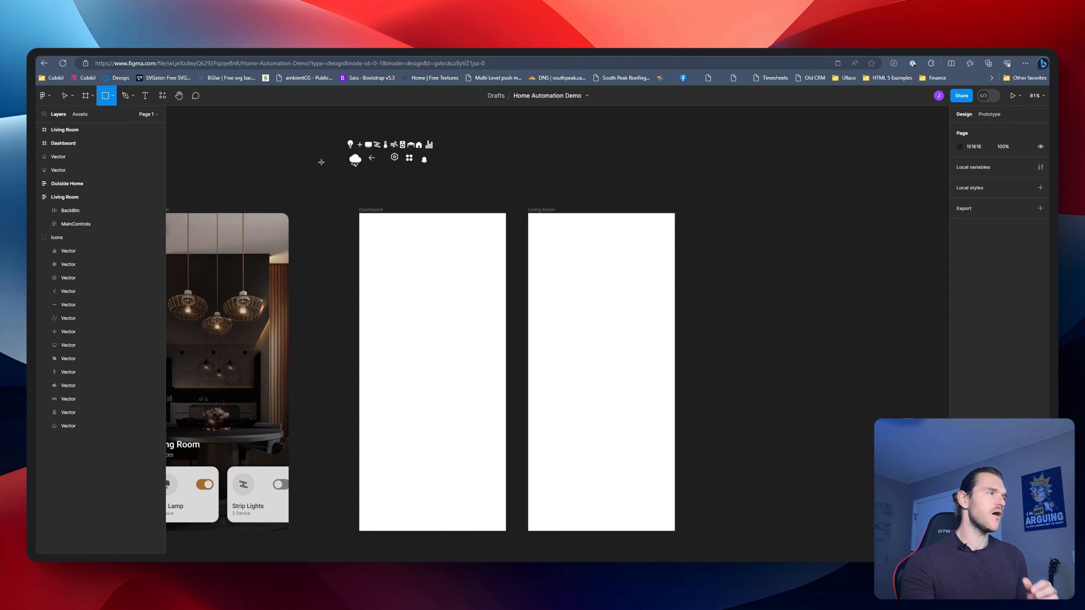
{"action": "left_click_drag", "start_coordinate": [384, 241], "coordinate": [484, 330]}
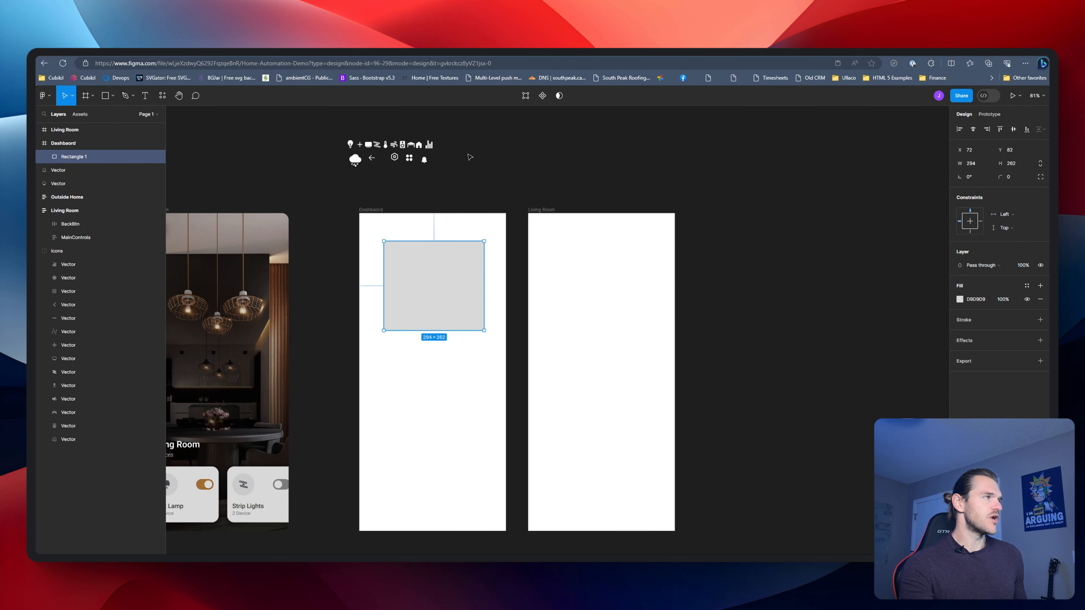
{"action": "left_click", "coordinate": [494, 183]}
{"action": "scroll", "coordinate": [419, 268], "scroll_direction": "up", "scroll_amount": 3}
{"action": "scroll", "coordinate": [418, 268], "scroll_direction": "up", "scroll_amount": 3}
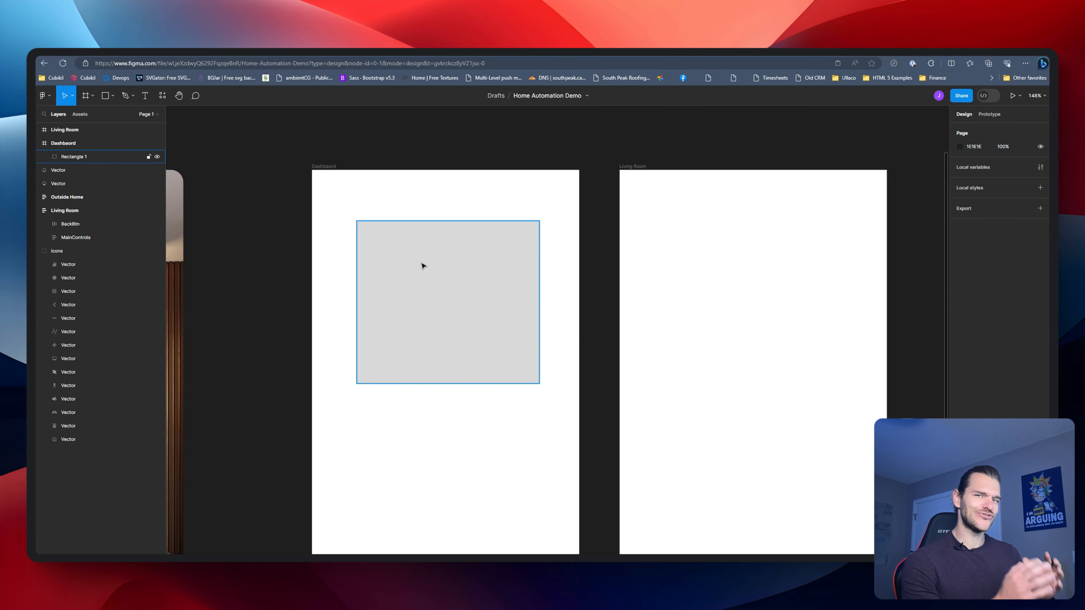
Apply auto layout to the Dashbaord frame containing the grey rectangle
{"action": "left_click", "coordinate": [440, 222]}
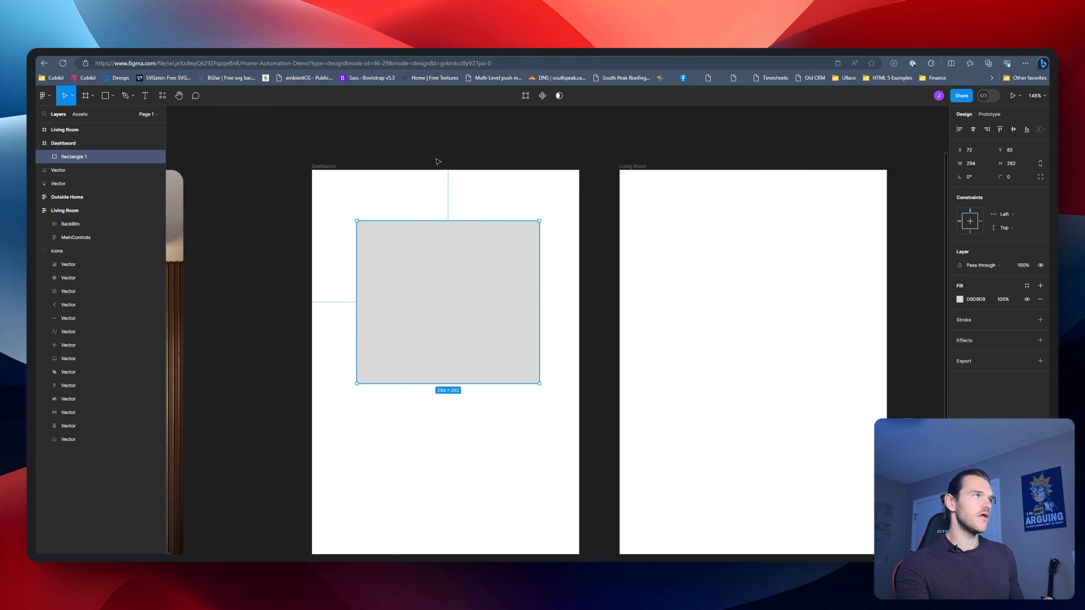
{"action": "left_click", "coordinate": [484, 211]}
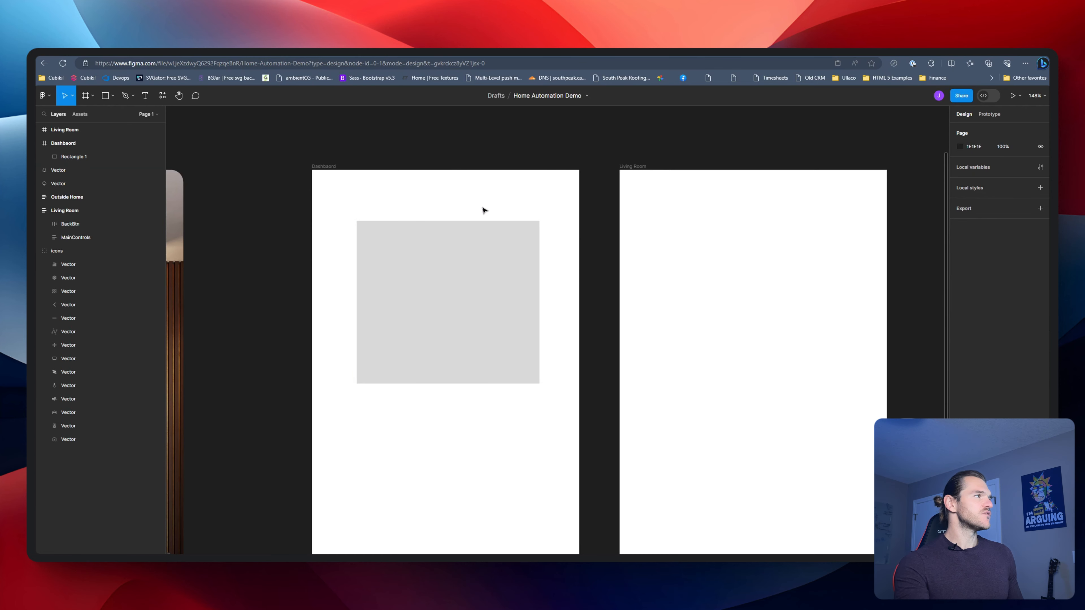
{"action": "left_click", "coordinate": [328, 167]}
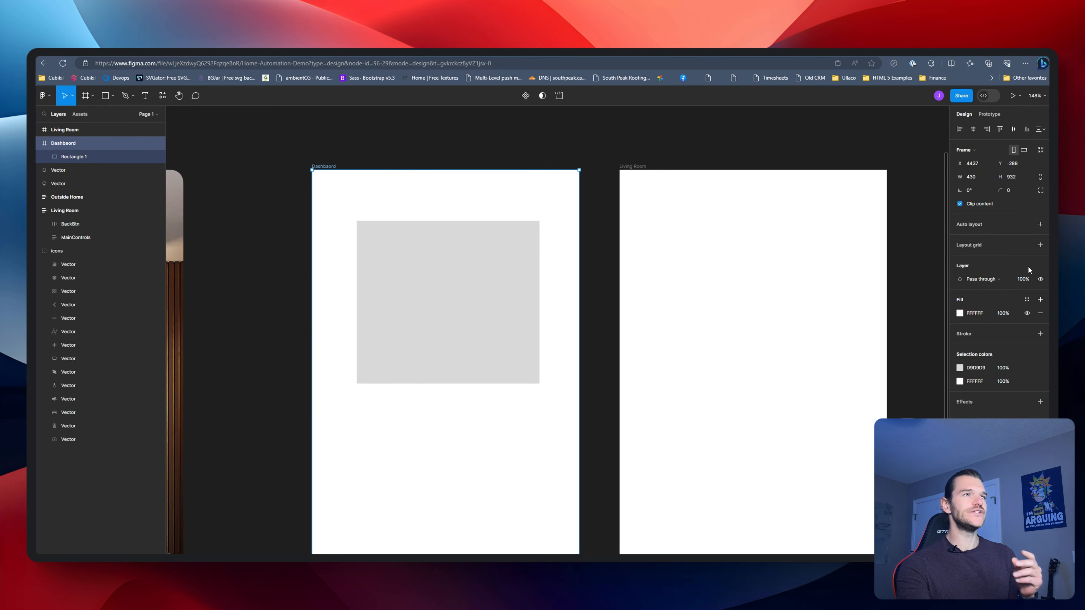
{"action": "left_click", "coordinate": [1040, 224]}
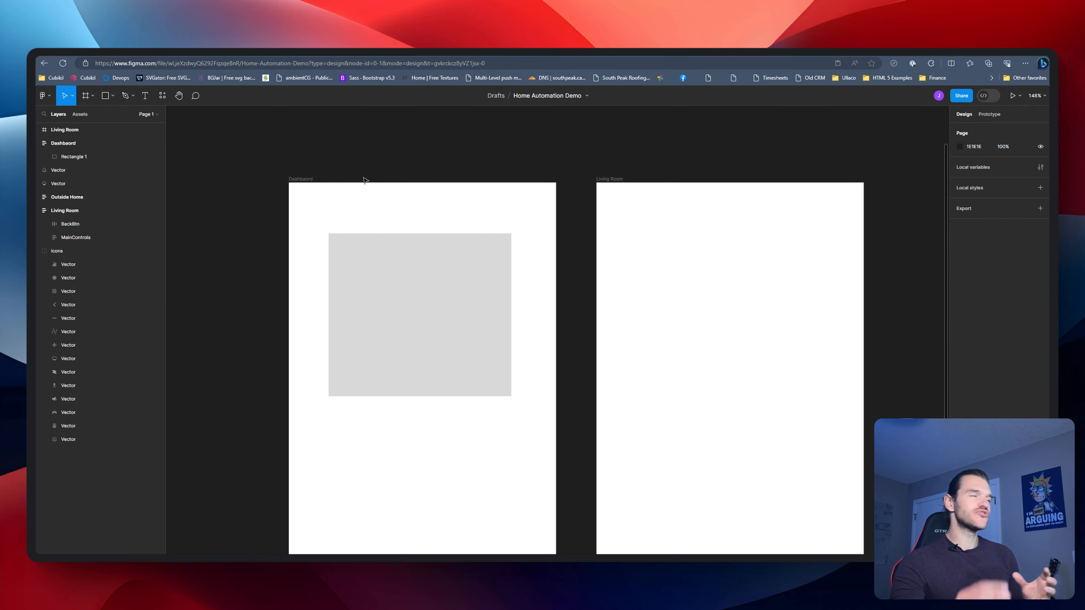
Set both the width and the height of the Dashbaord frame to Hug contents
{"action": "left_click", "coordinate": [379, 275]}
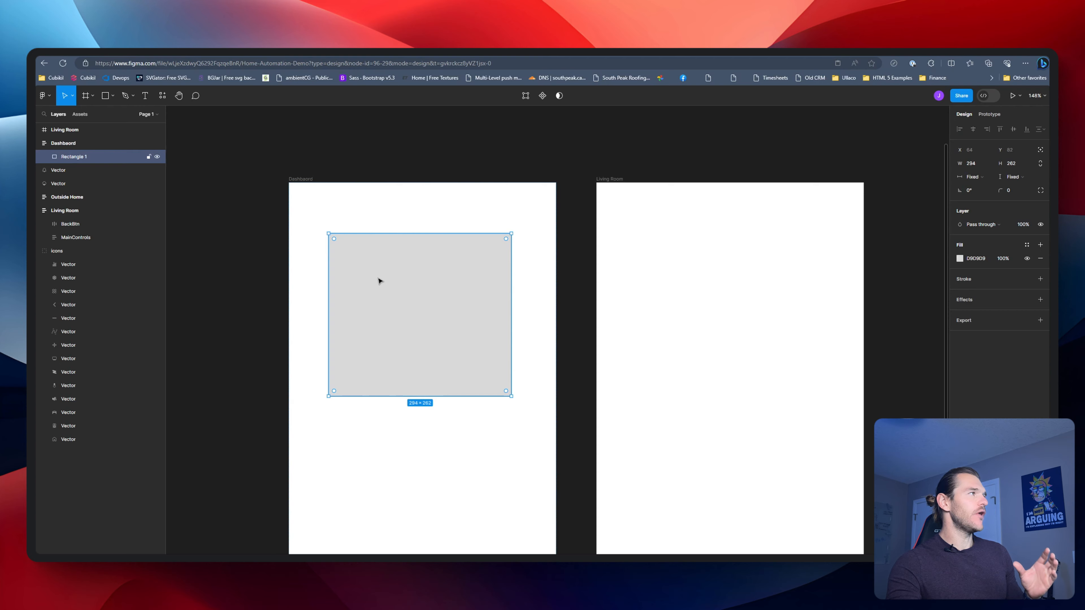
{"action": "left_click", "coordinate": [298, 180]}
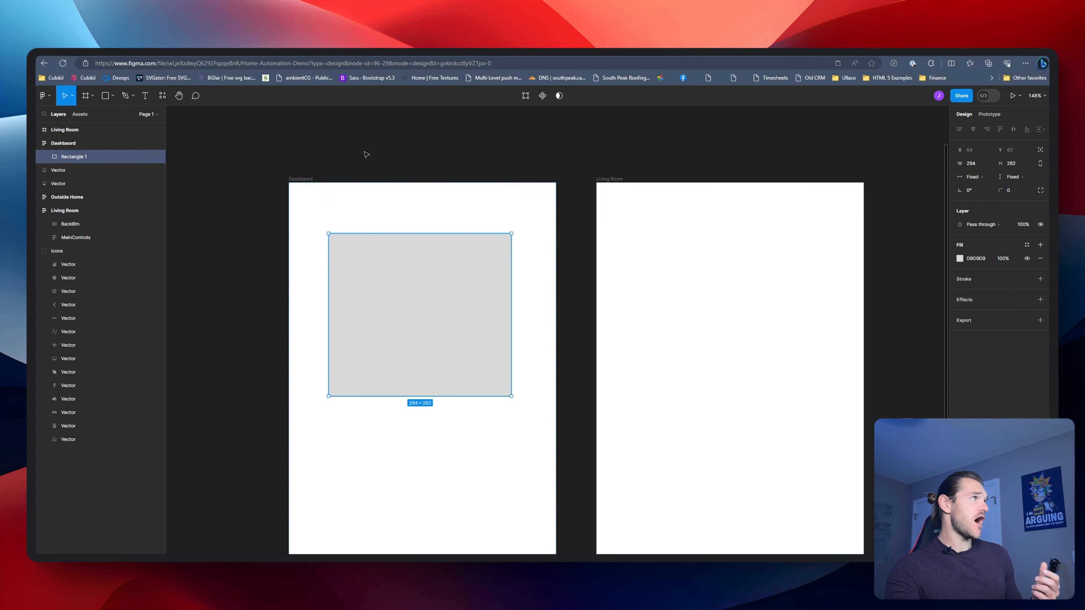
{"action": "left_click", "coordinate": [304, 180]}
{"action": "left_click", "coordinate": [974, 190]}
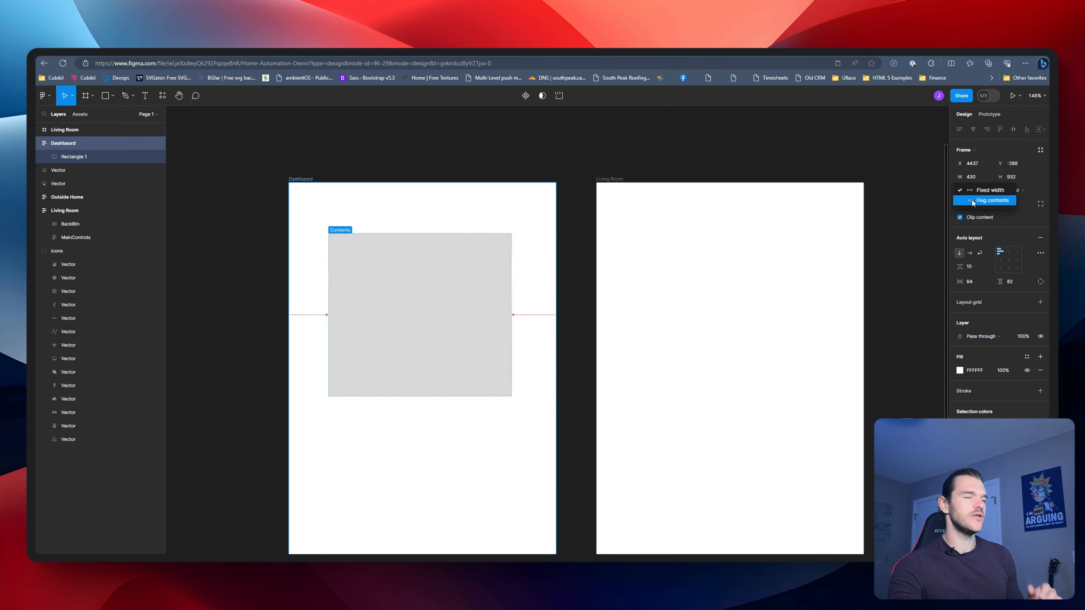
{"action": "left_click", "coordinate": [972, 200]}
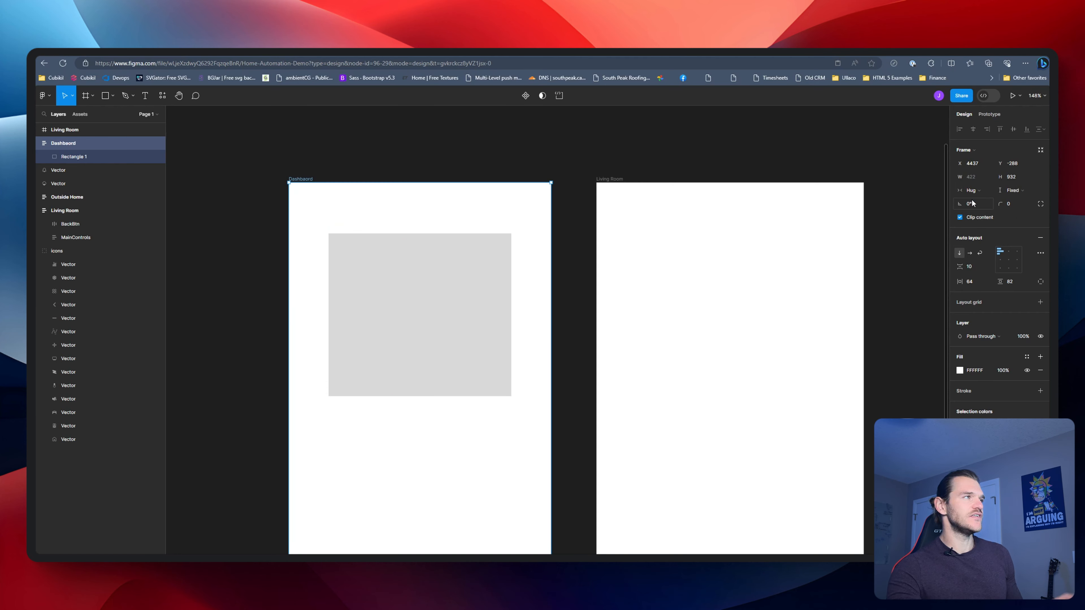
{"action": "left_click", "coordinate": [1028, 192]}
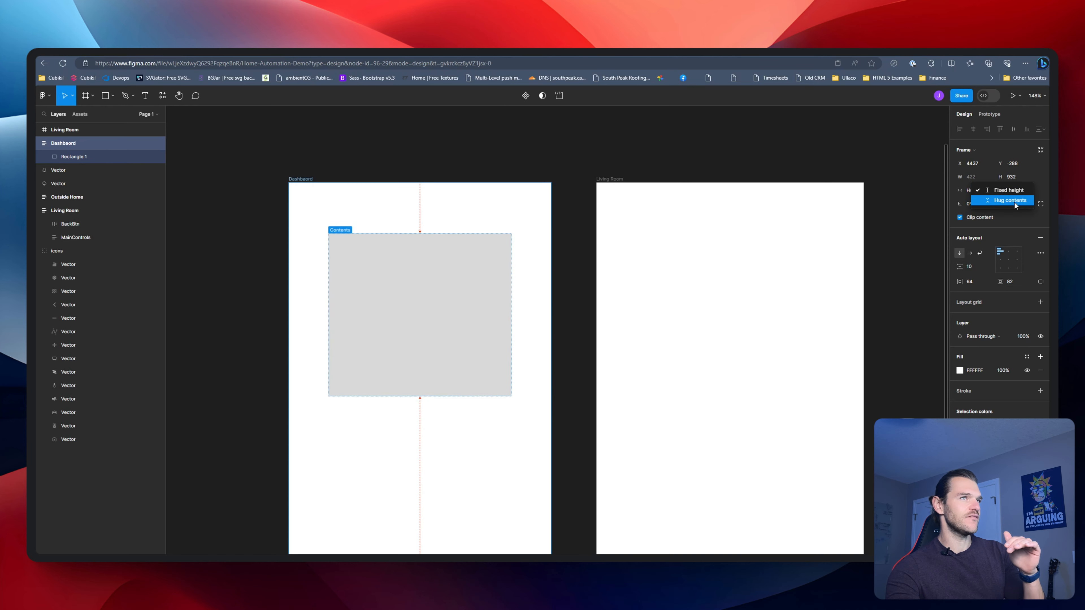
{"action": "left_click", "coordinate": [1015, 201]}
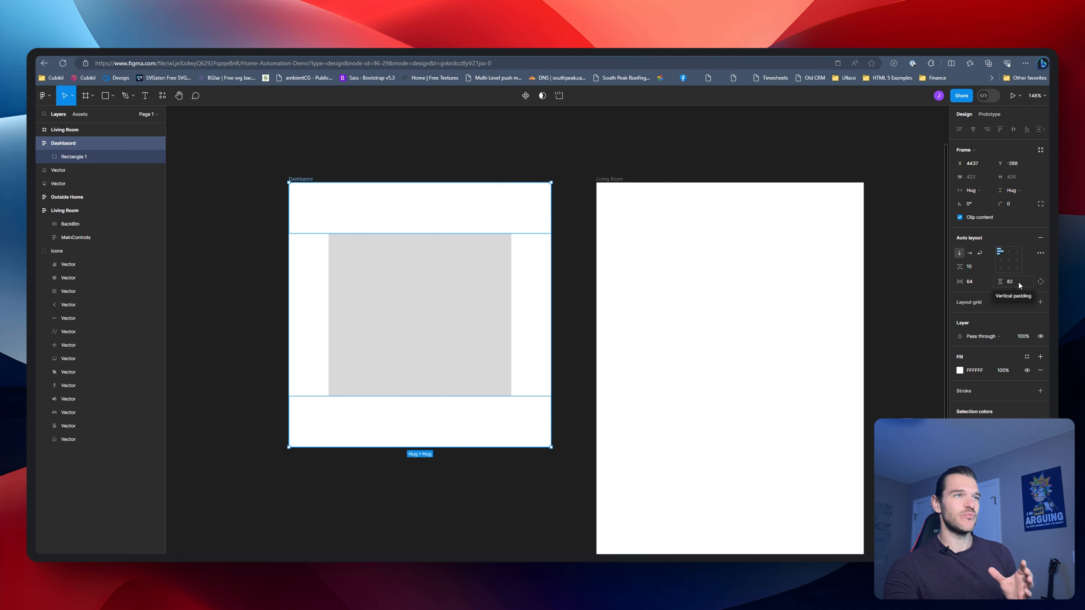
Expand the Dashbaord frame's auto layout padding into individual values for each side
{"action": "left_click", "coordinate": [1039, 284]}
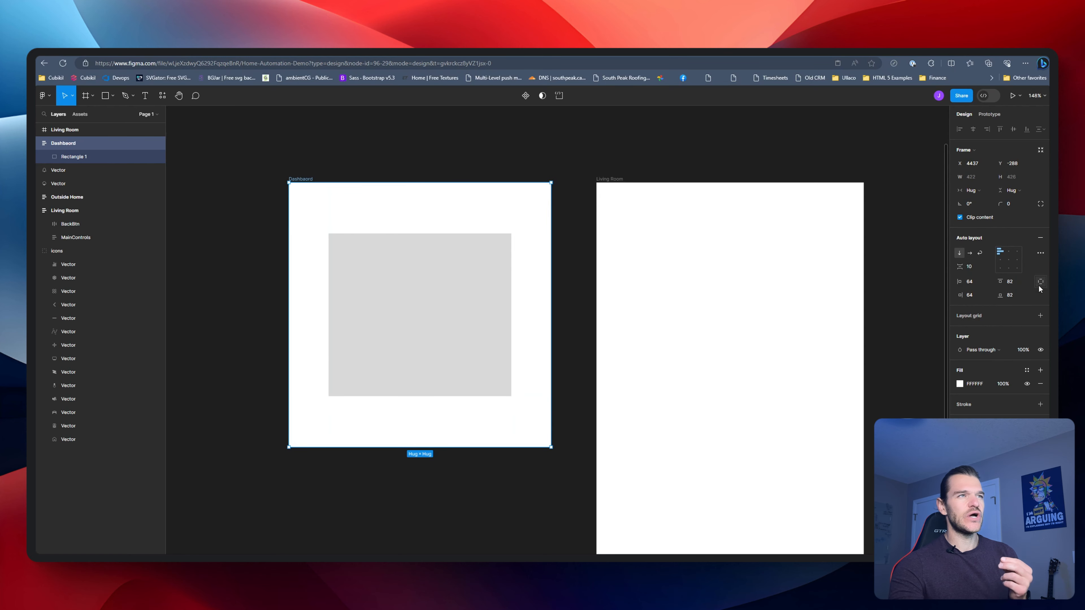